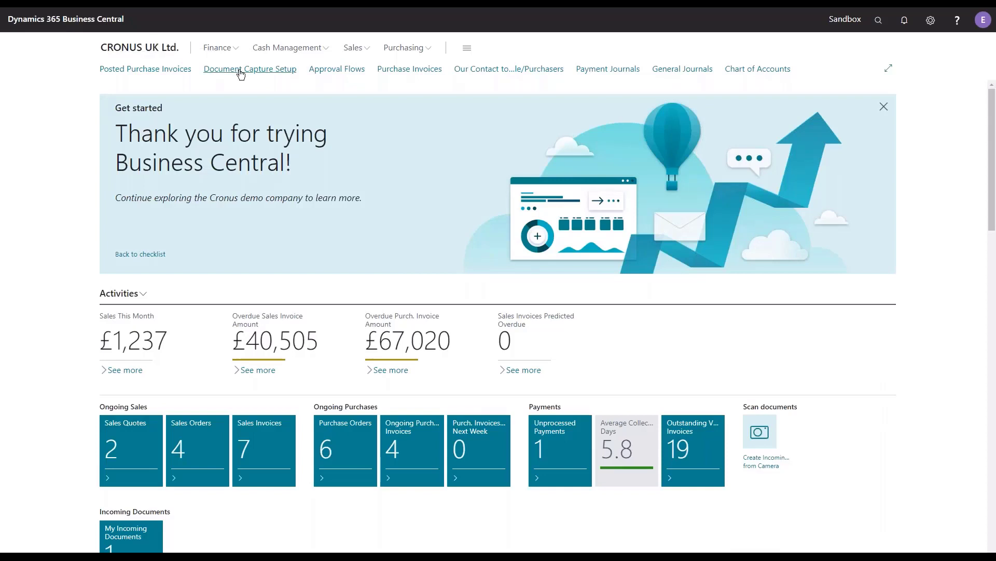
# Open the Approval Flows list showing flows A, B, C and D with their approvers
pyautogui.click(253, 74)
pyautogui.click(337, 70)
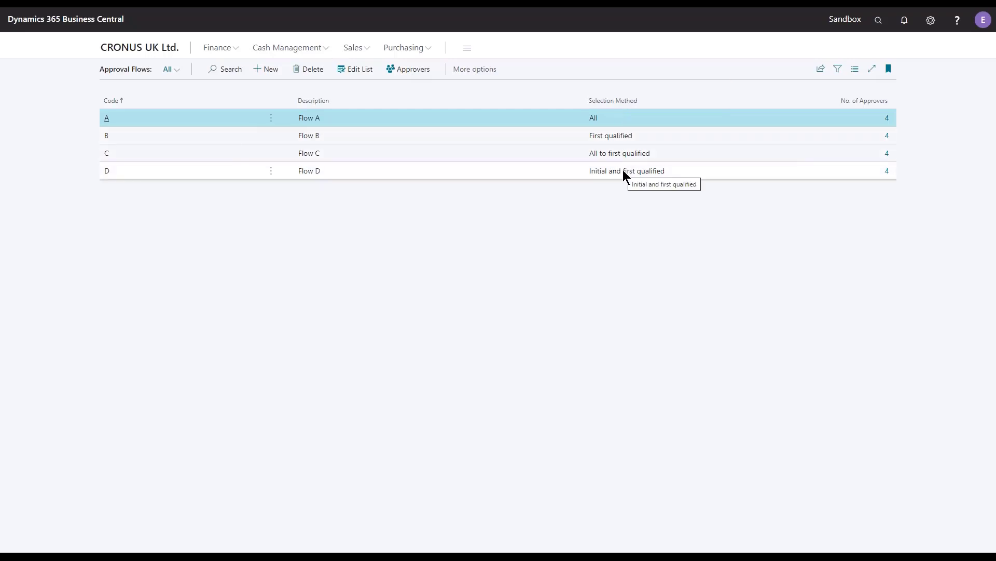
# Make the Approval Flows list editable, leaving flow A's selection method at All
pyautogui.click(358, 73)
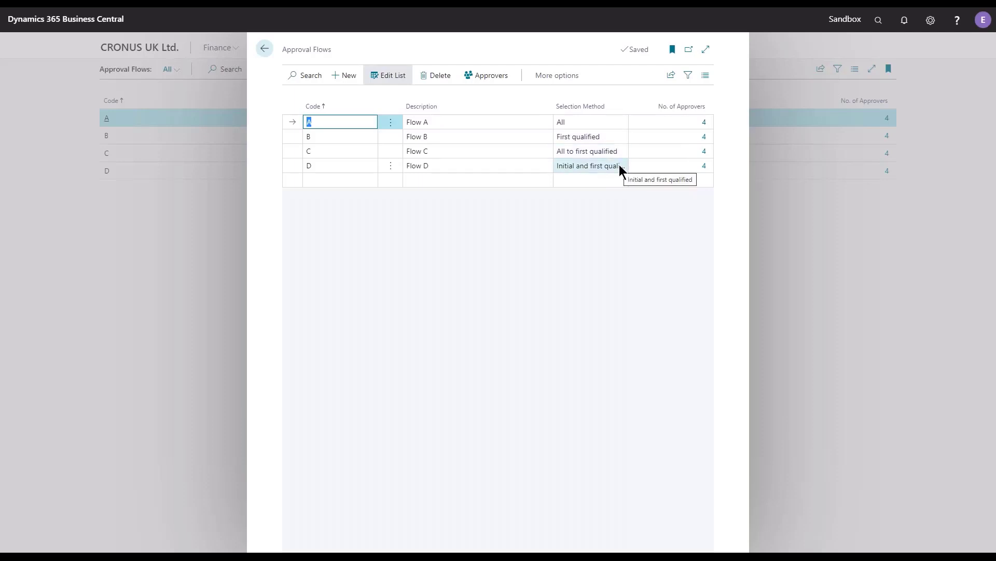
pyautogui.click(620, 121)
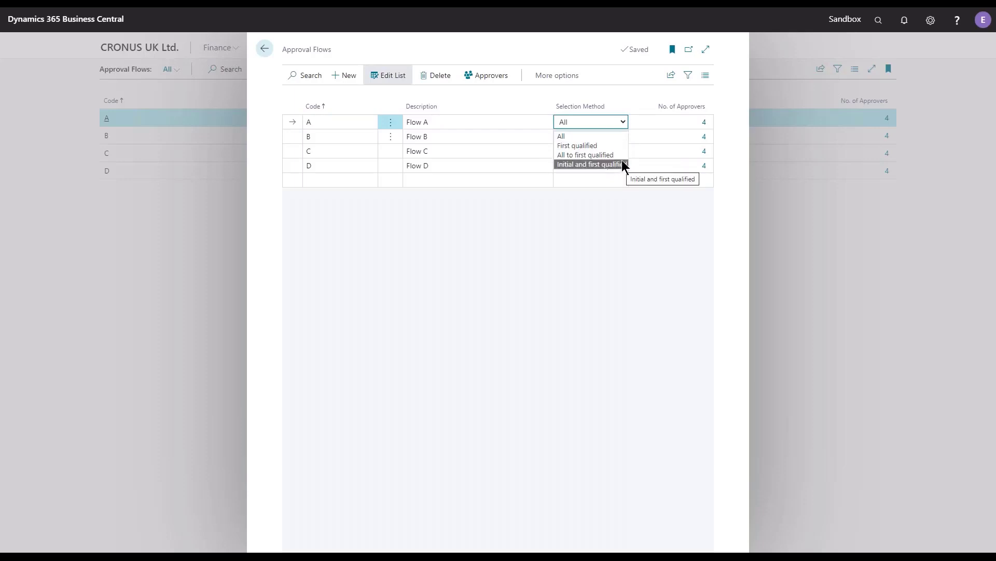
pyautogui.click(454, 123)
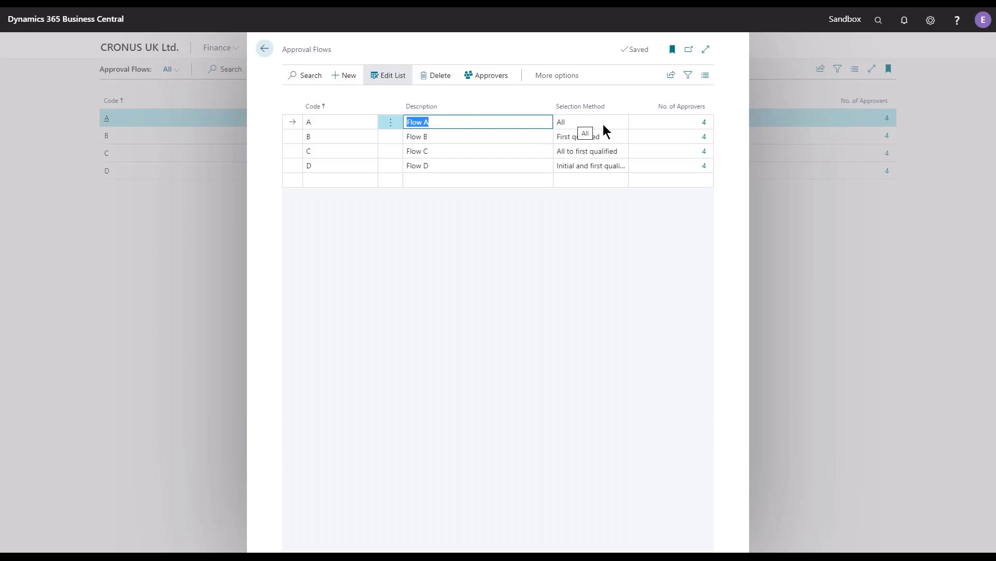
pyautogui.click(704, 123)
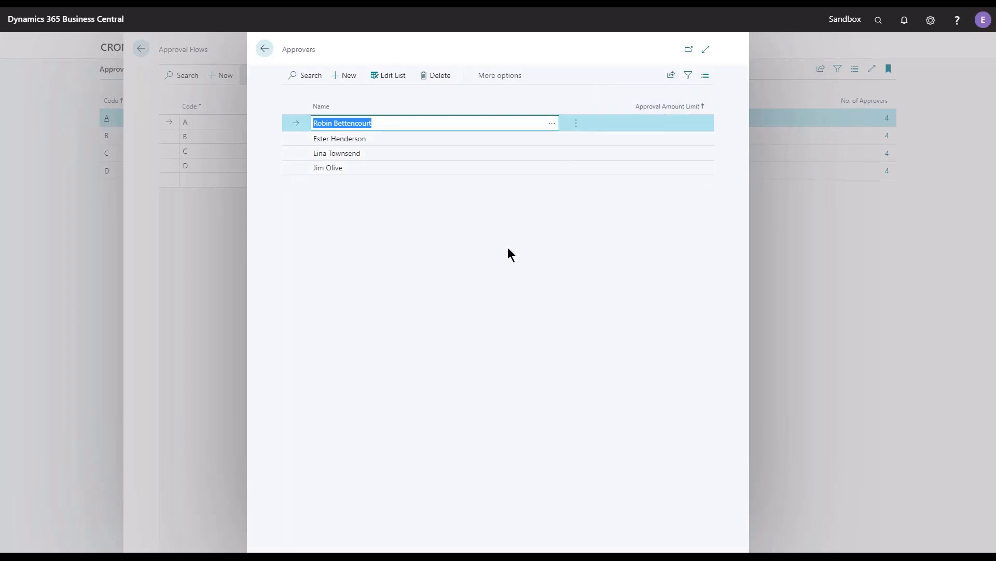
pyautogui.click(265, 49)
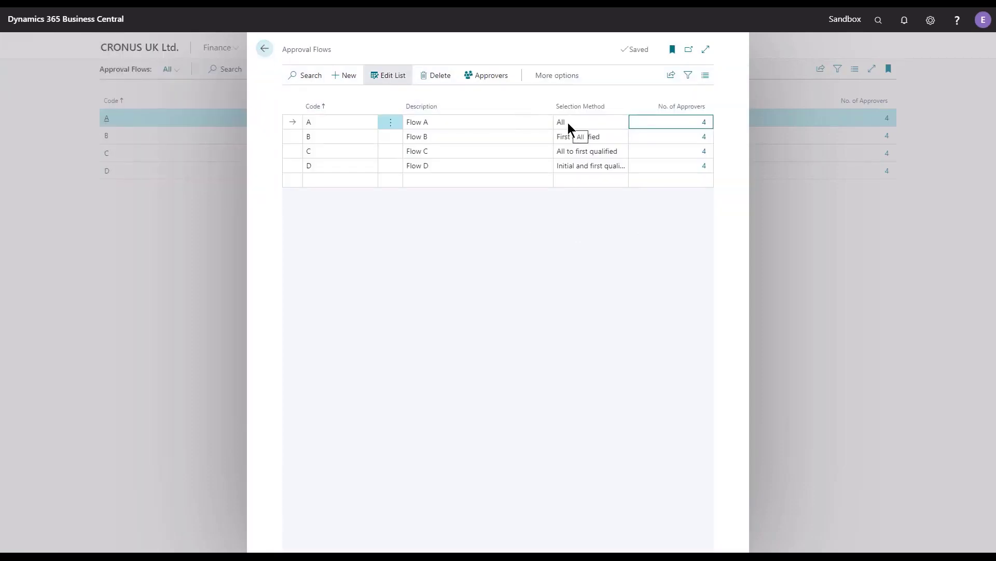
pyautogui.click(535, 139)
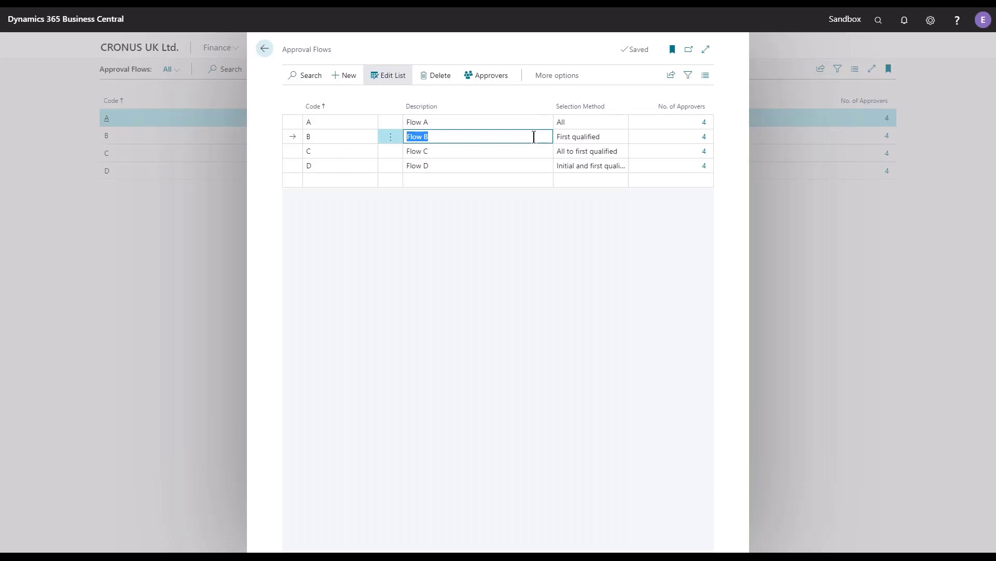
pyautogui.click(706, 137)
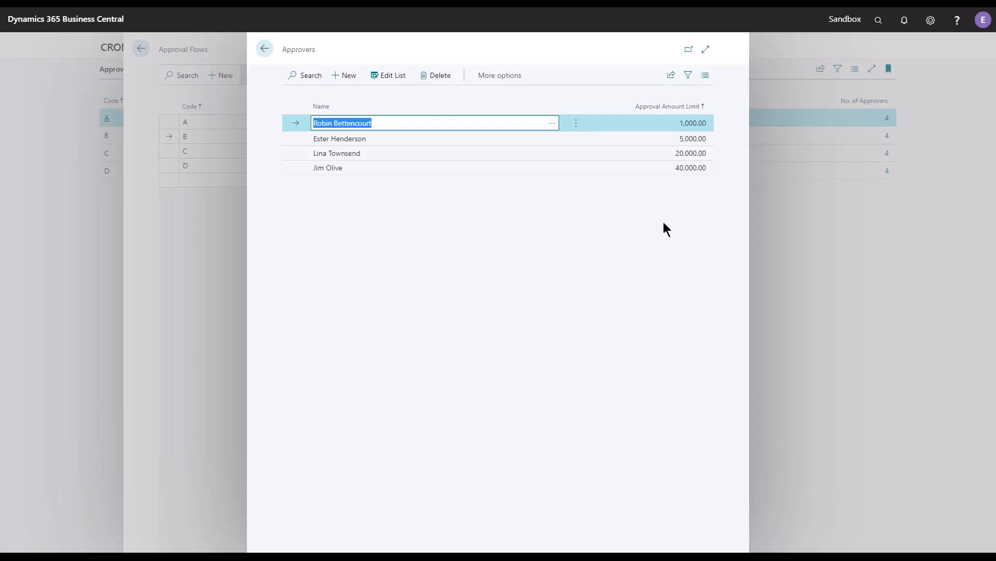
pyautogui.click(366, 167)
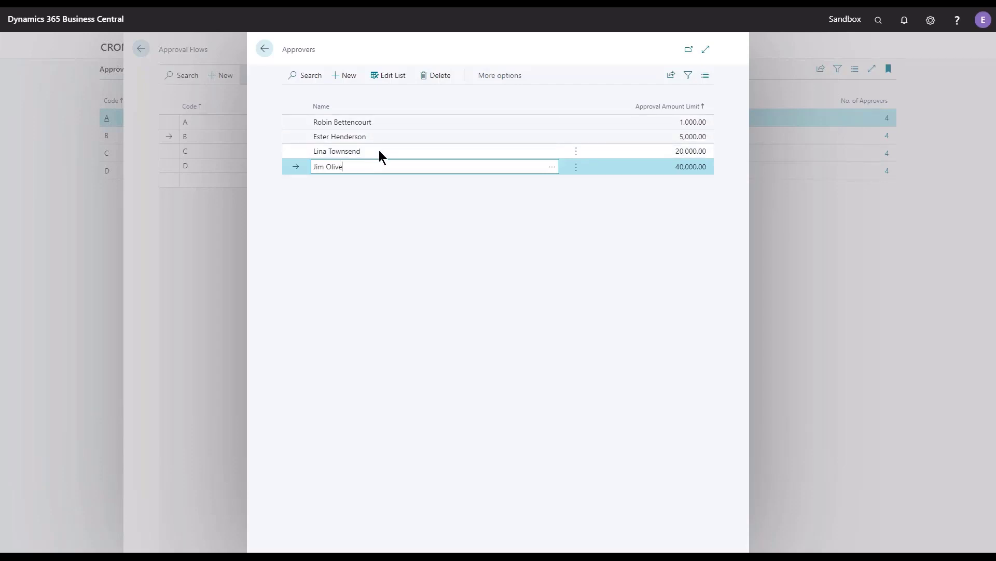
pyautogui.click(265, 49)
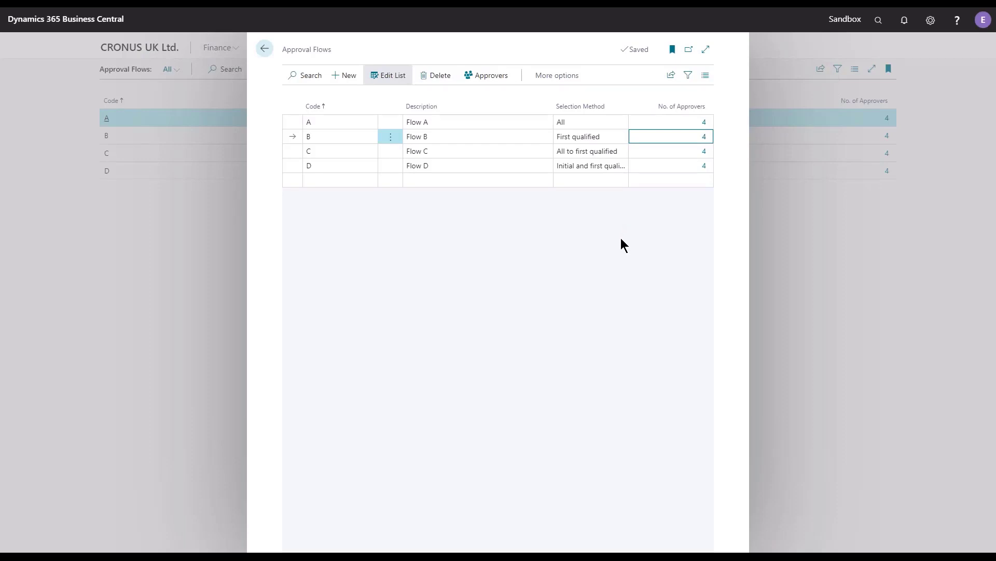
pyautogui.click(493, 150)
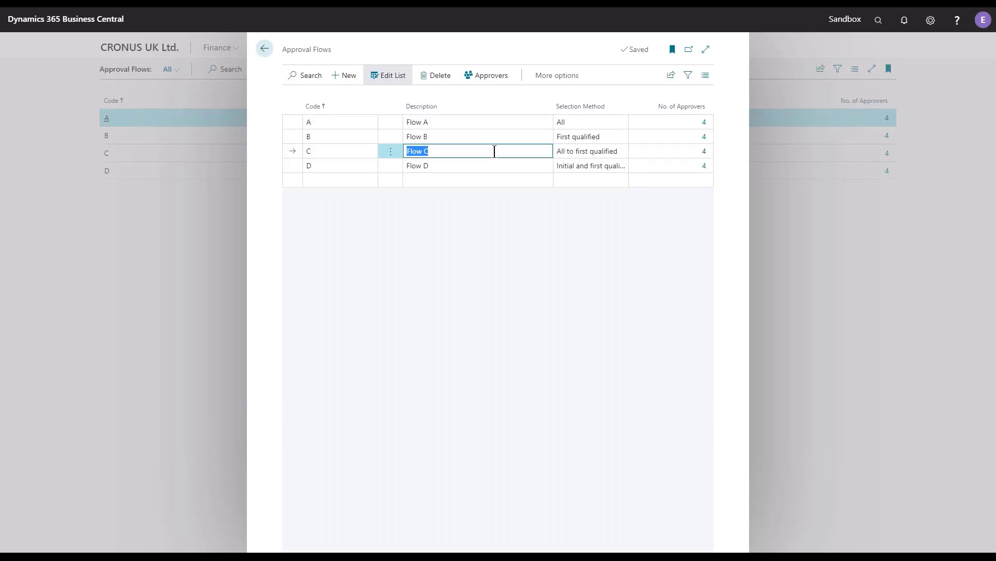
pyautogui.click(704, 151)
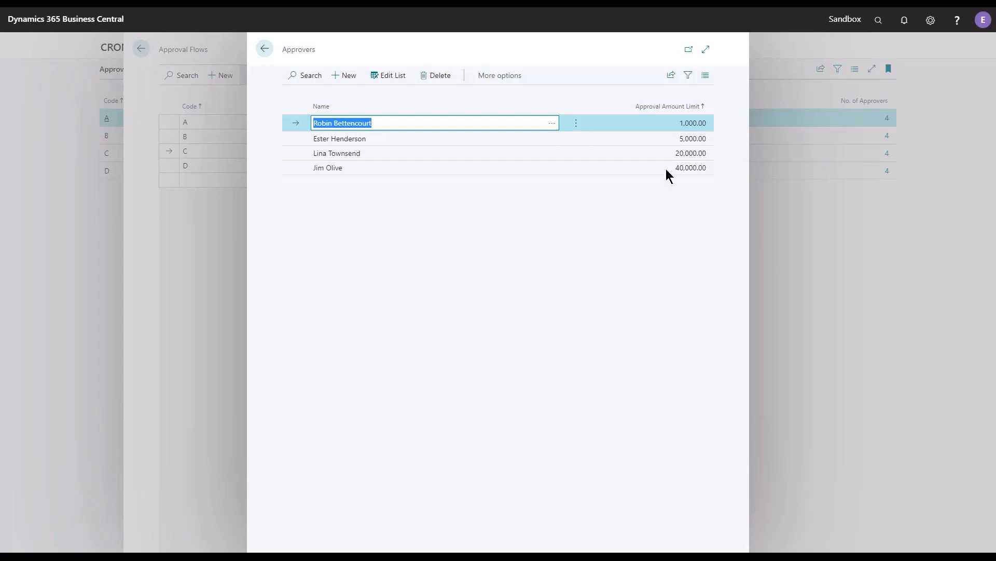
pyautogui.click(686, 151)
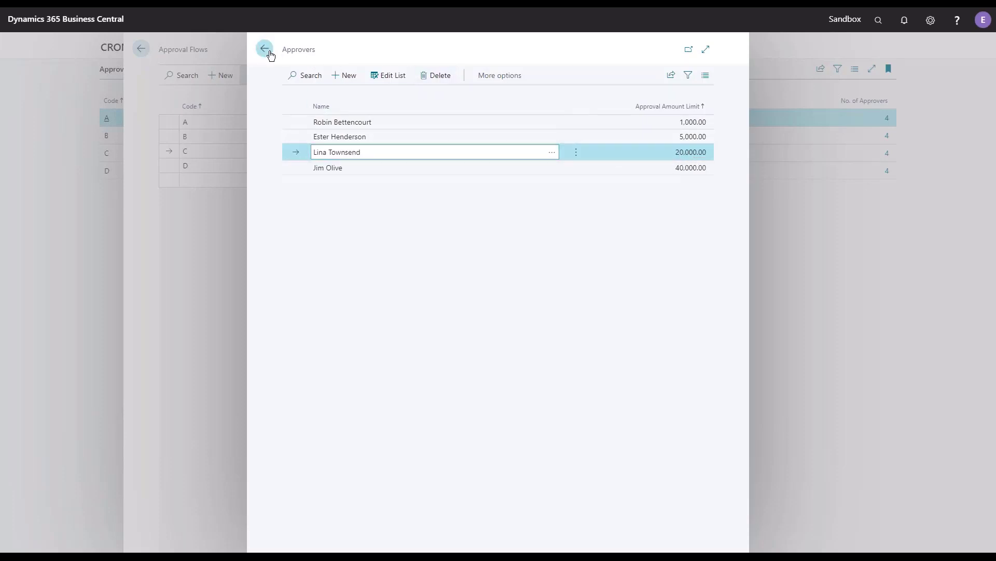
pyautogui.click(267, 52)
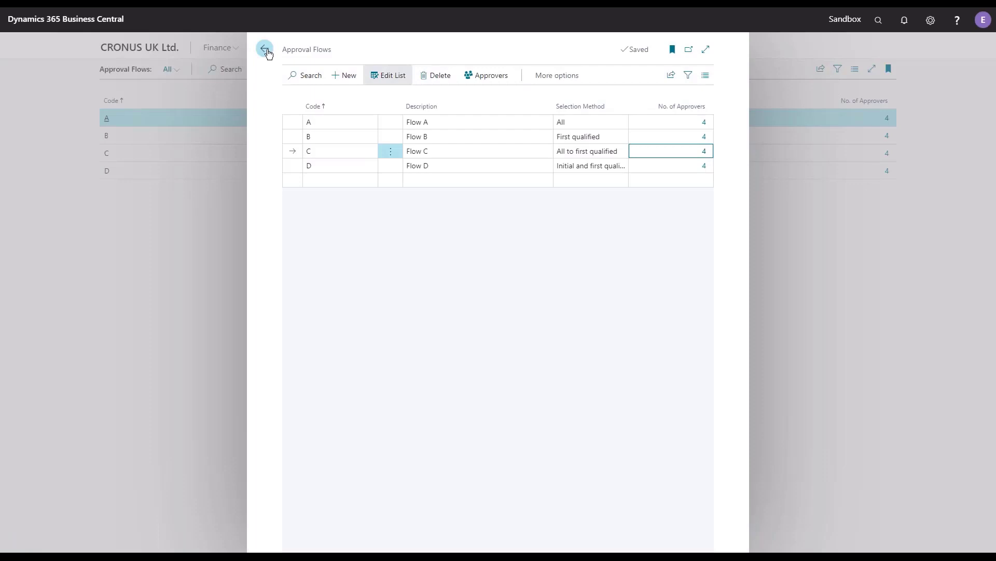
pyautogui.click(517, 166)
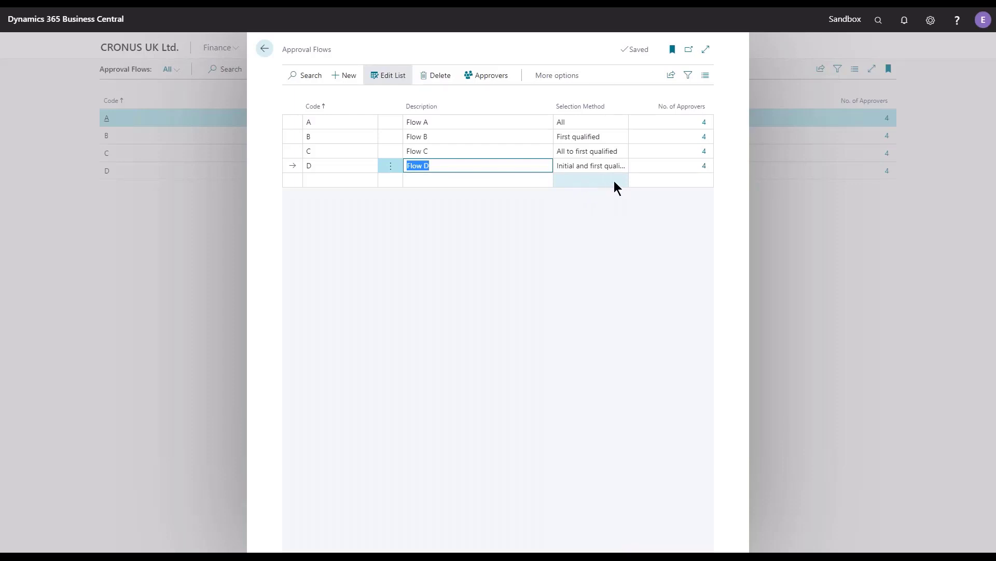
pyautogui.click(703, 166)
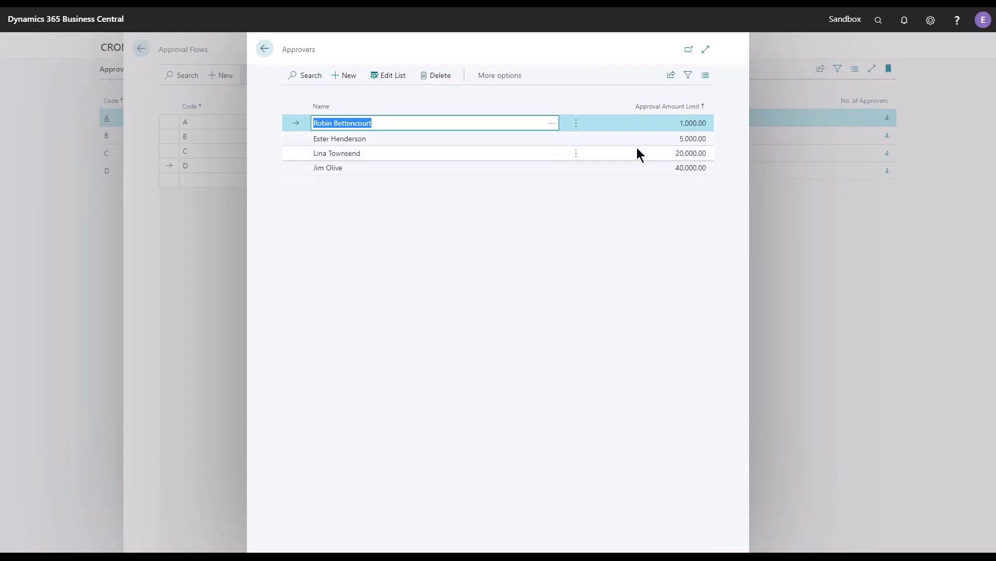
pyautogui.click(480, 168)
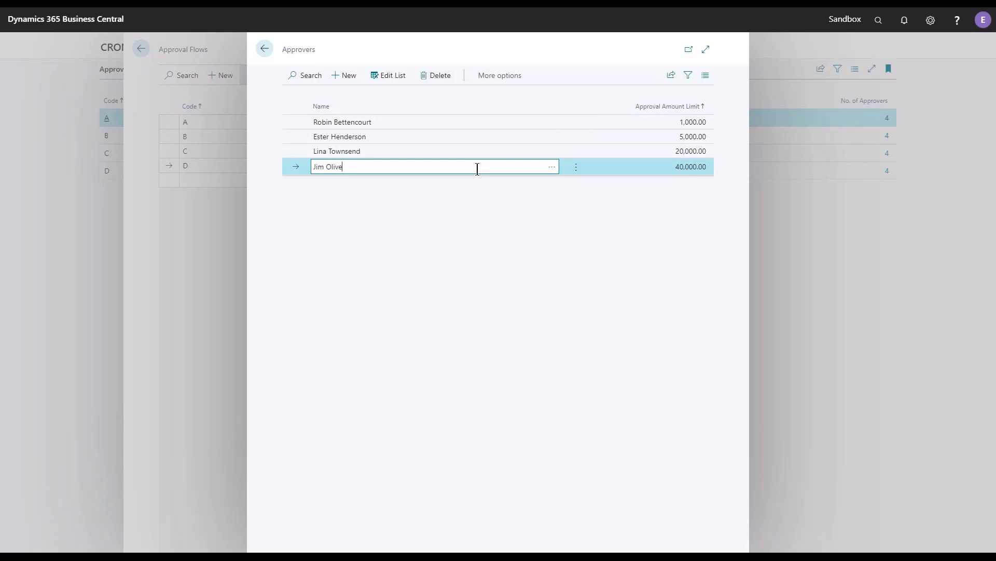
pyautogui.click(484, 123)
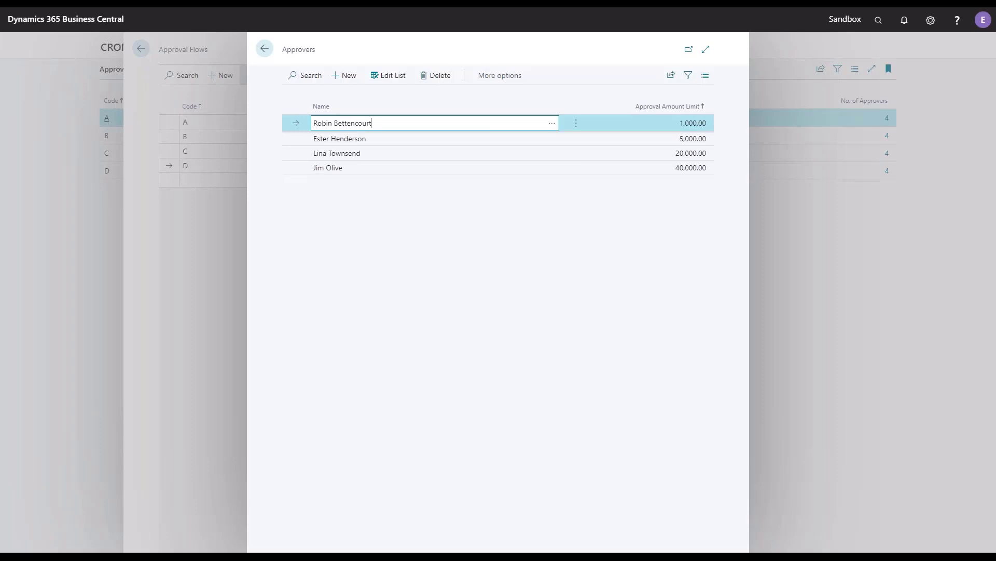
pyautogui.click(489, 170)
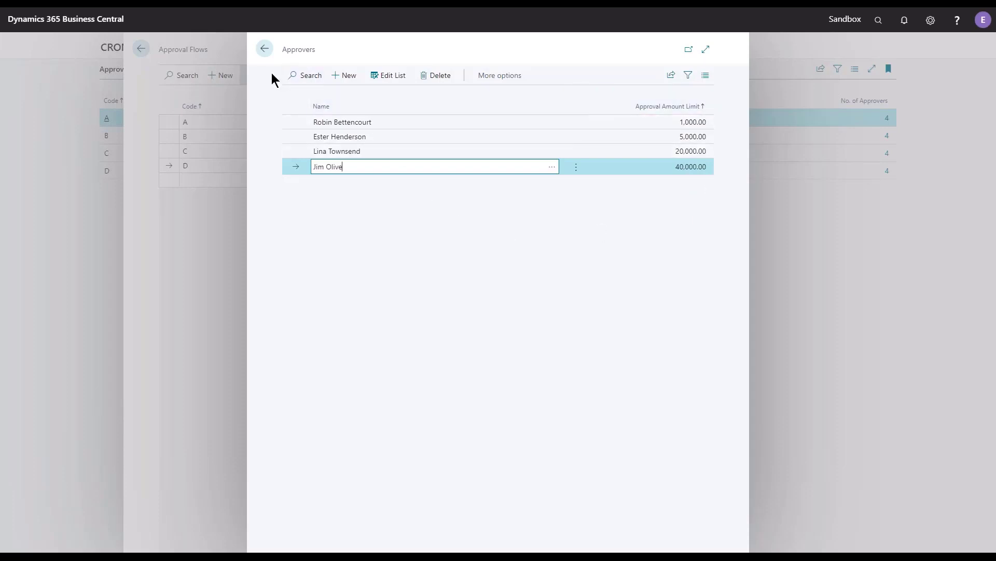
pyautogui.click(265, 51)
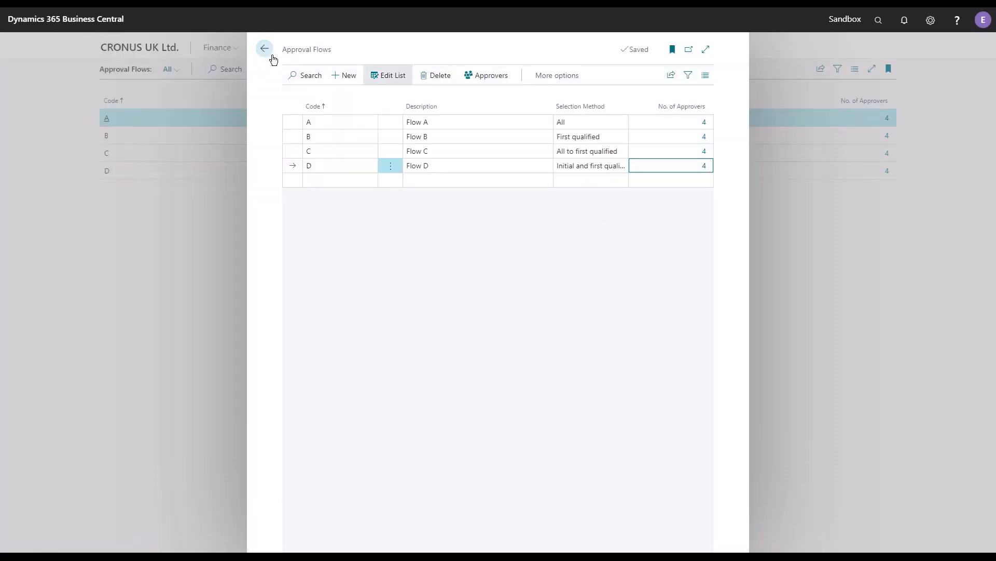
# Go to Purchase Invoices and select invoice 107216 to view its documents and approval log
pyautogui.click(266, 50)
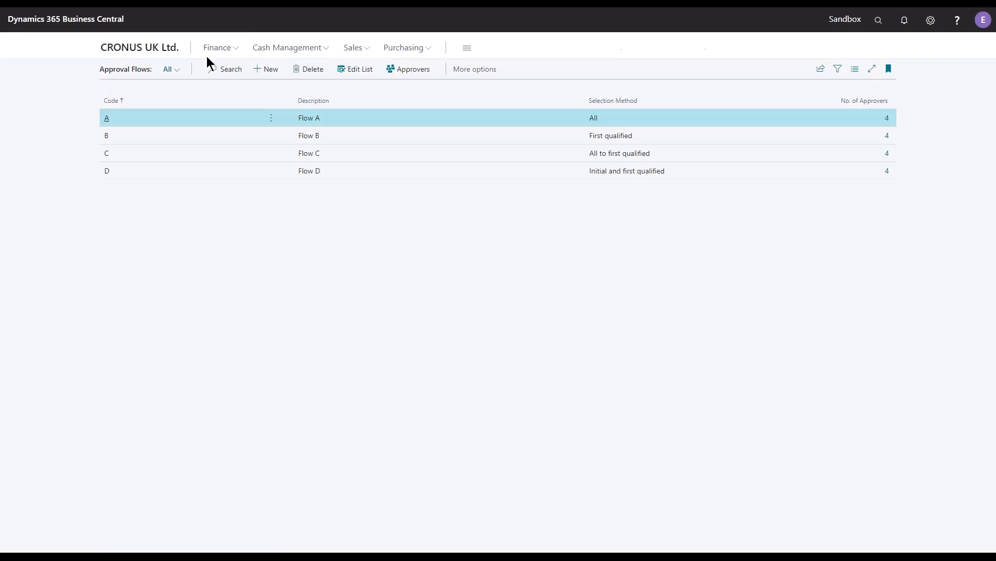
pyautogui.click(164, 49)
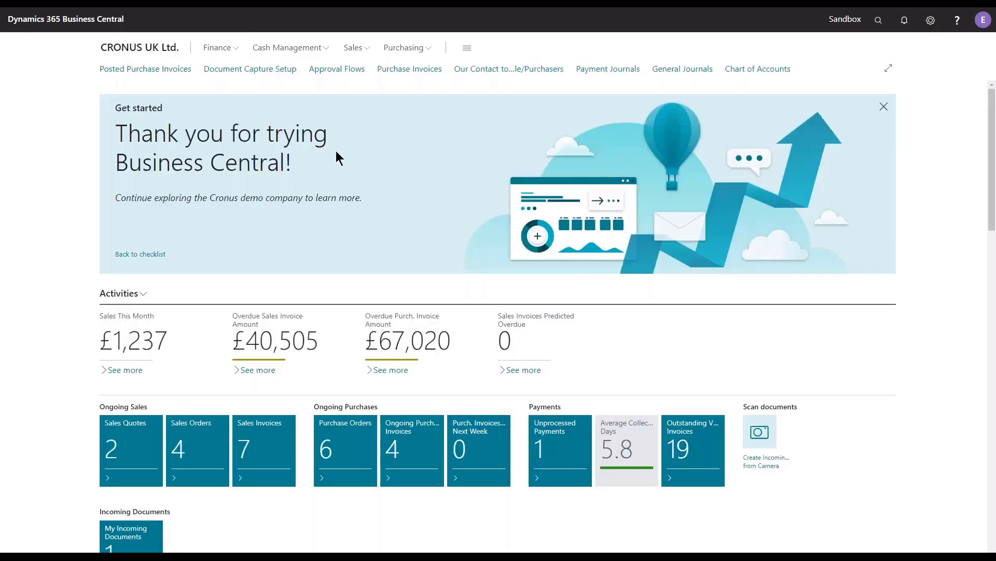
pyautogui.click(400, 73)
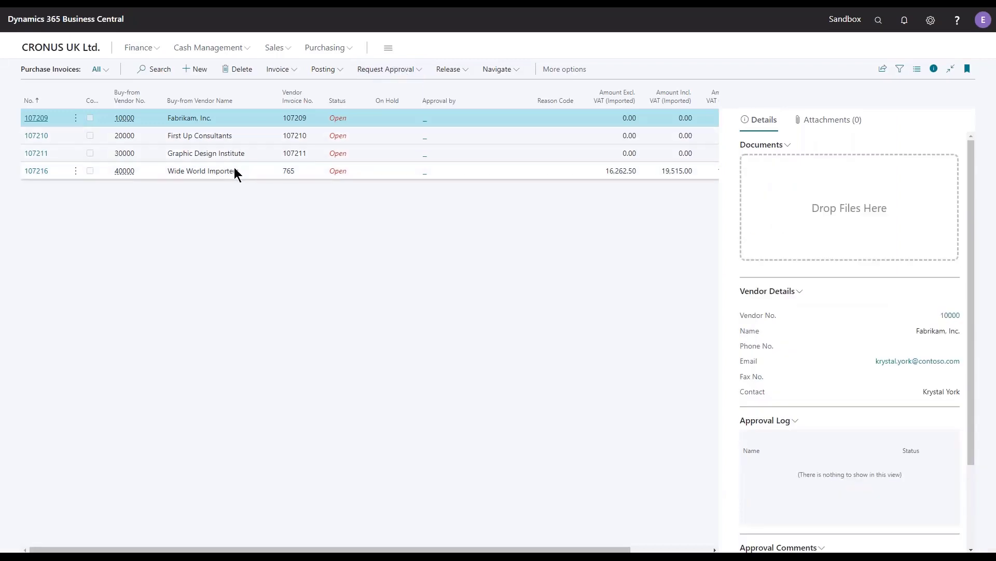
pyautogui.click(195, 172)
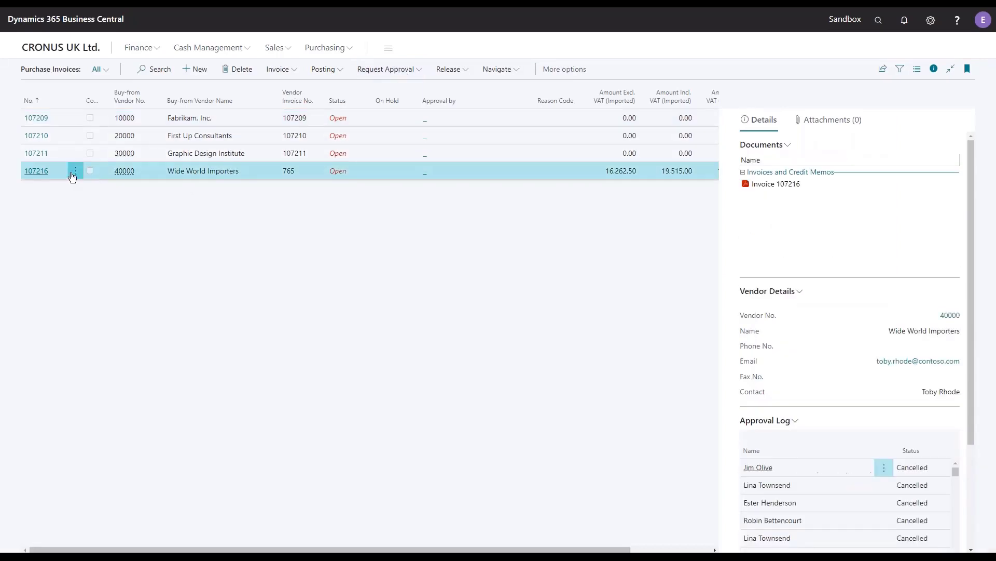
# Assign Approval Flow Code A to invoice 107216 and send its approval request
pyautogui.click(36, 170)
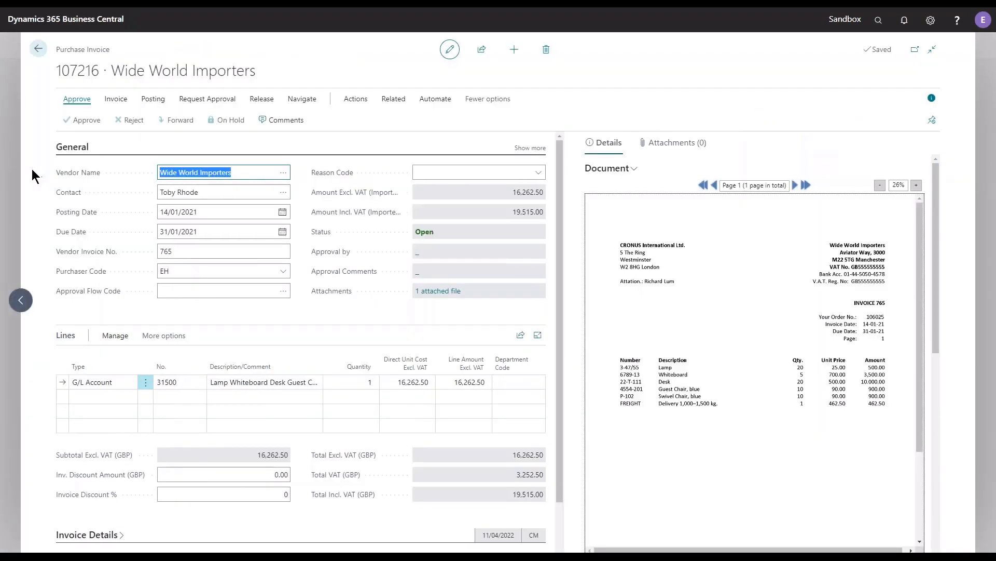
pyautogui.moveTo(513, 192); pyautogui.dragTo(524, 192)
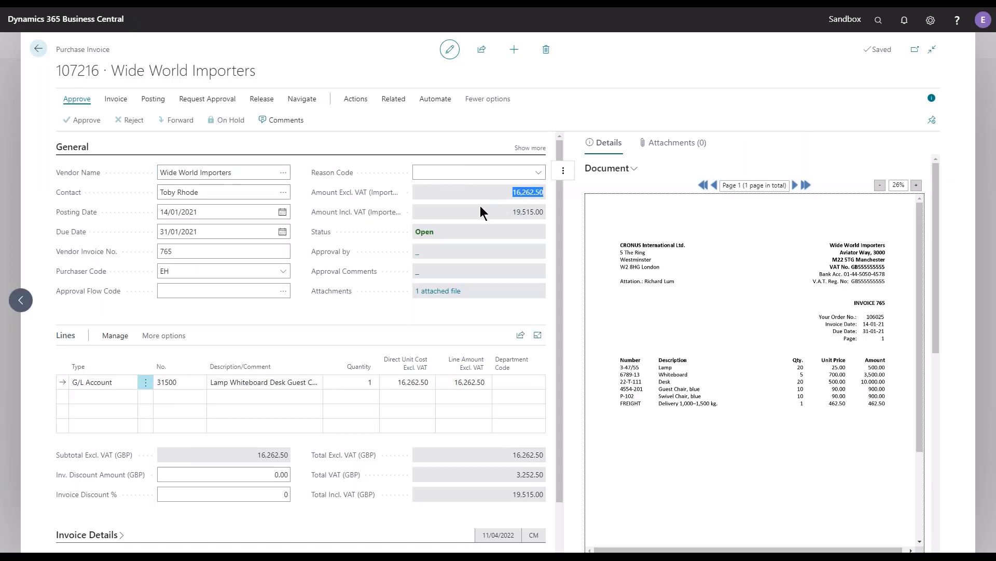
pyautogui.click(284, 294)
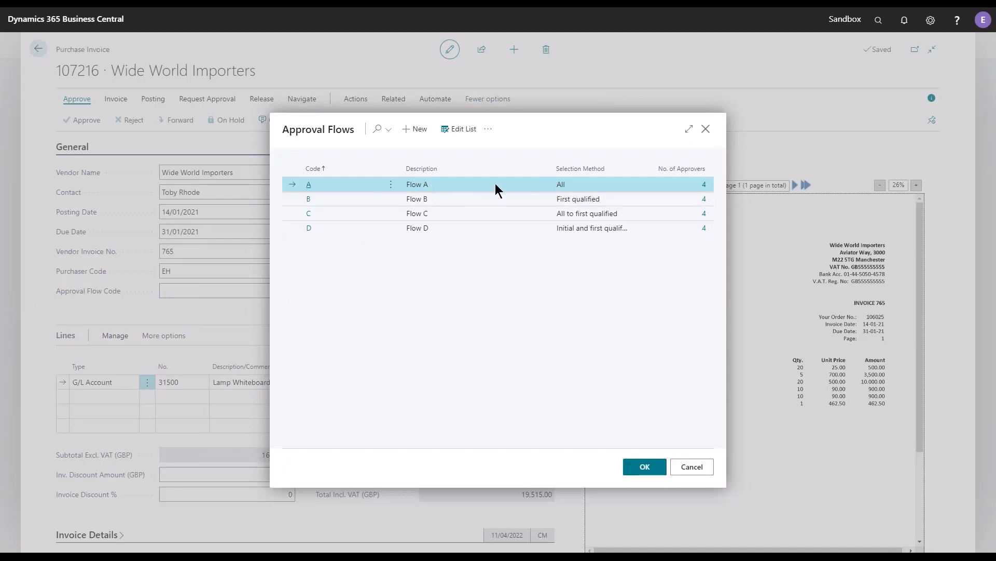
pyautogui.click(644, 466)
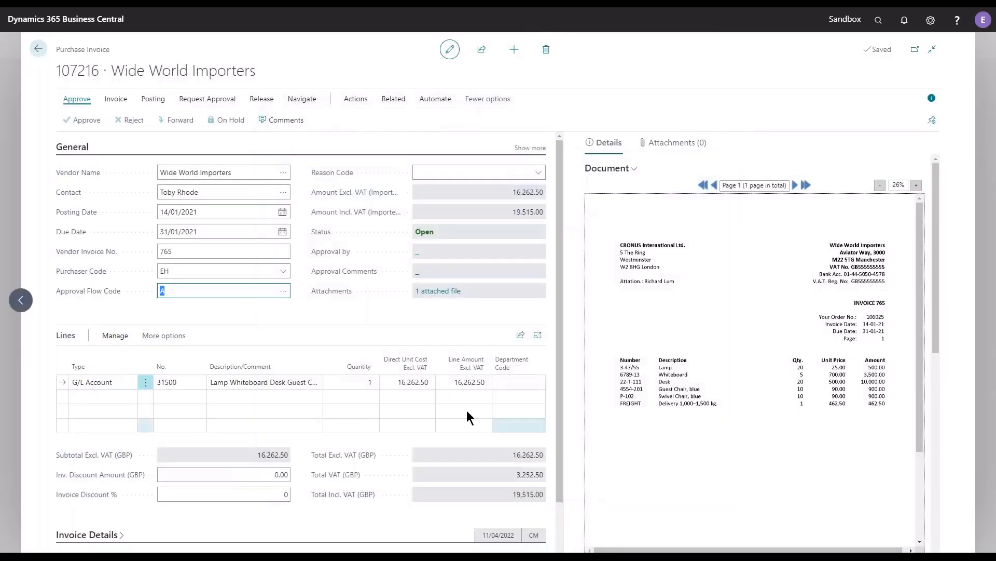
pyautogui.click(213, 99)
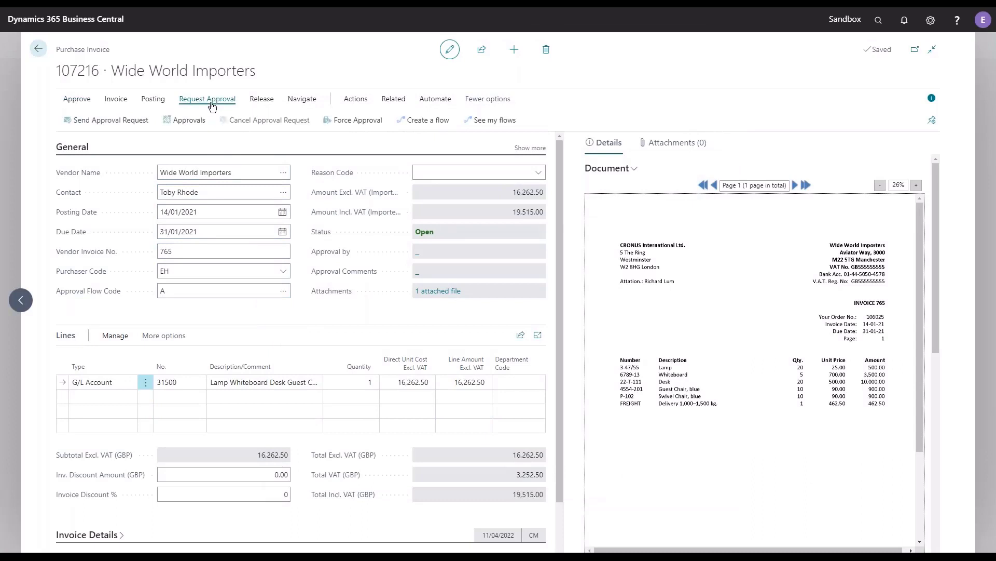
pyautogui.click(130, 123)
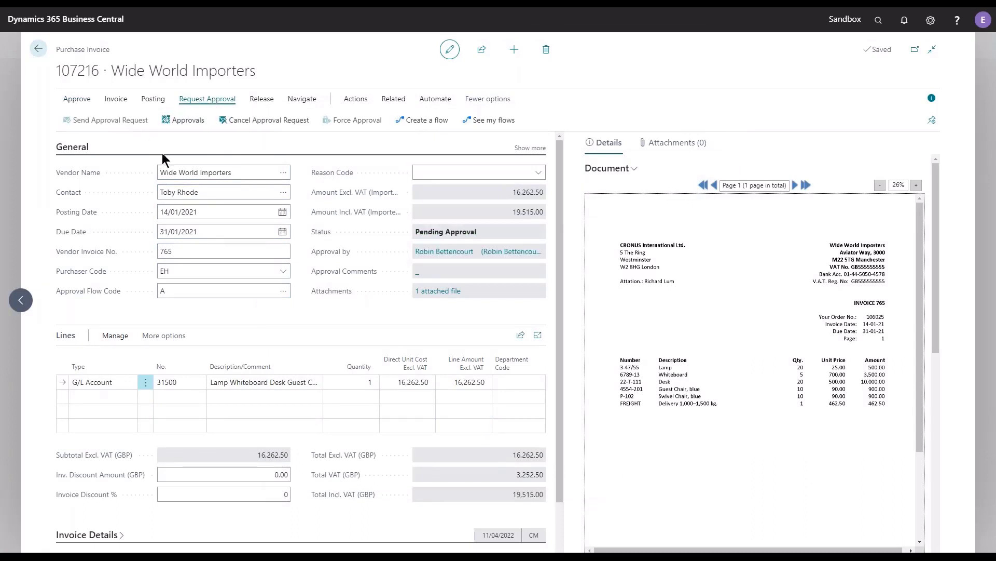
pyautogui.click(452, 253)
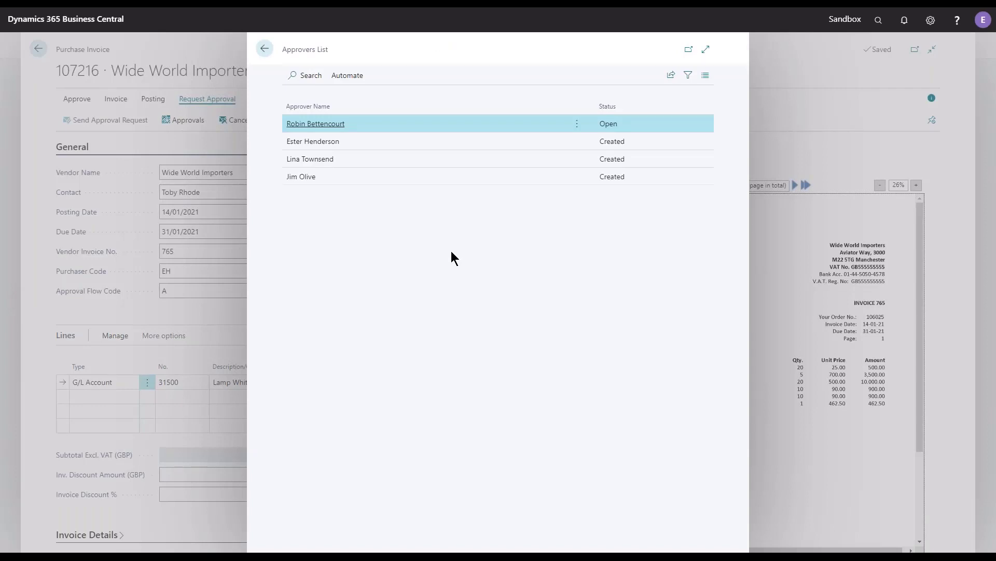
pyautogui.click(264, 48)
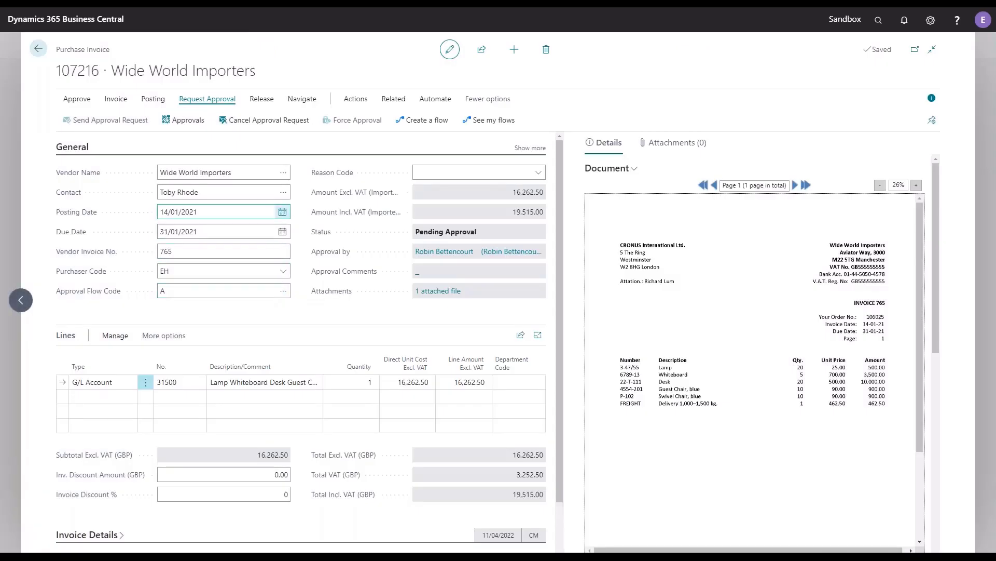
# Cancel the pending flow A approval request and pick flow B in the lookup
pyautogui.click(280, 120)
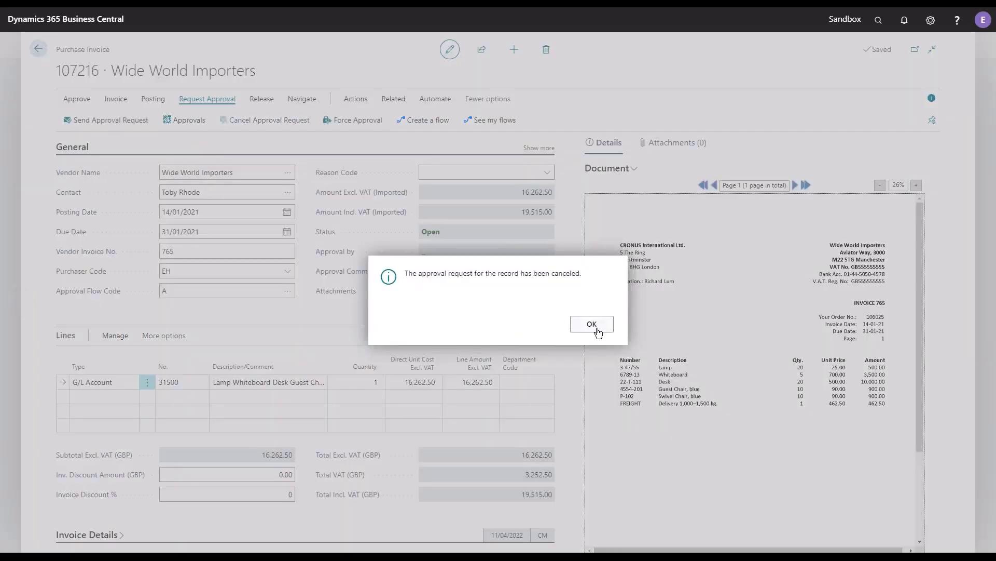
pyautogui.click(592, 324)
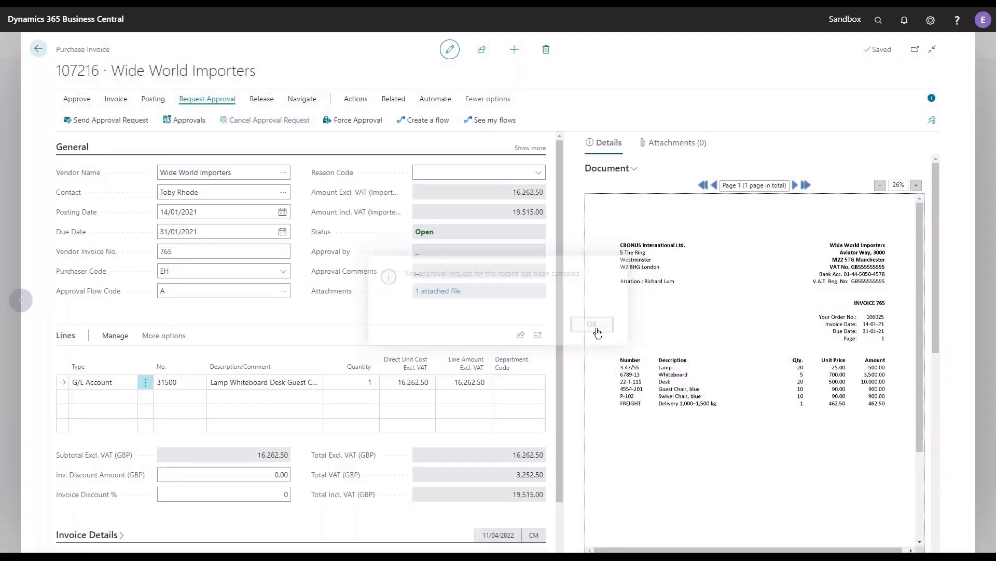
pyautogui.click(284, 294)
pyautogui.click(434, 198)
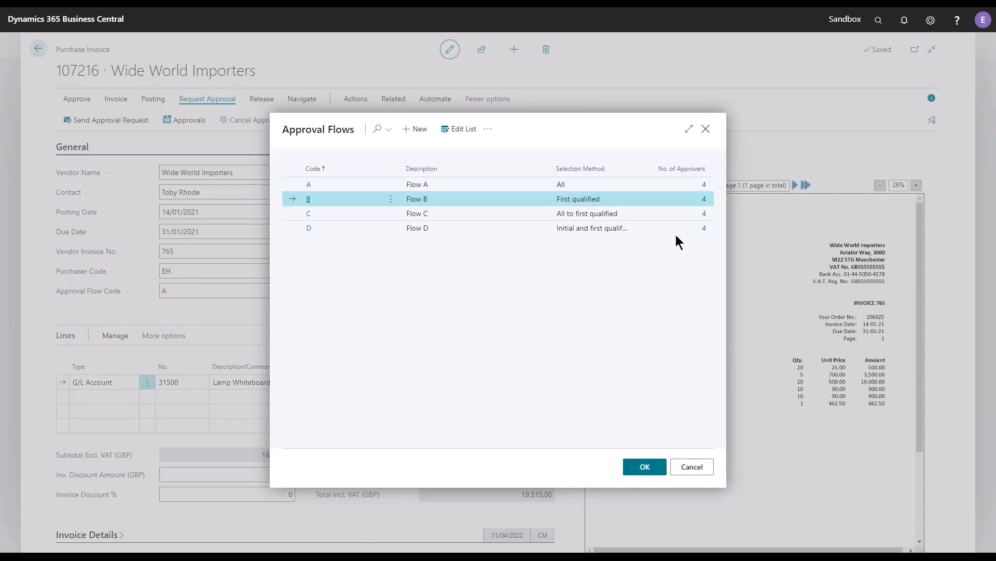
# Review flow B's four approvers, including the 20,000.00 limit, and confirm flow B
pyautogui.click(705, 199)
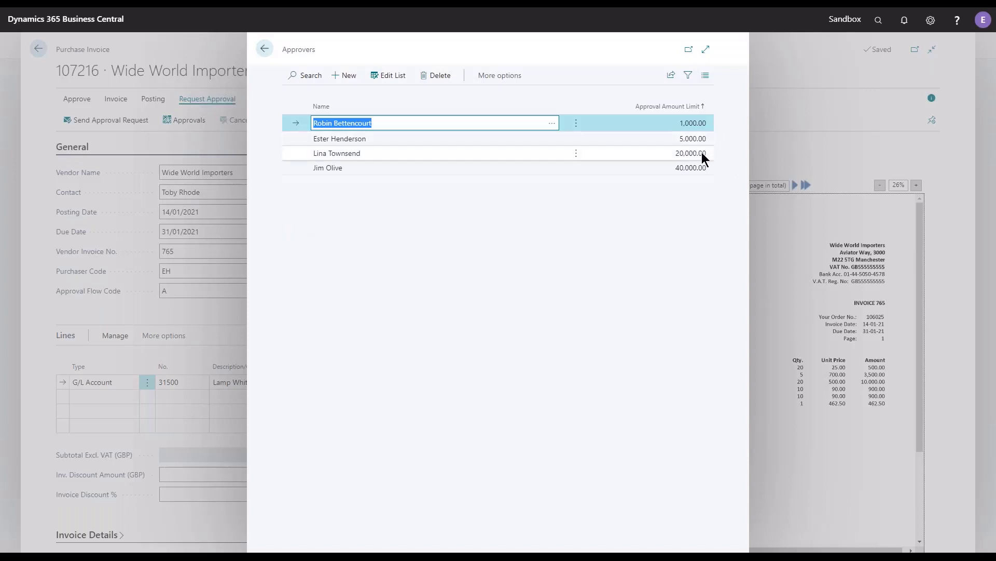
pyautogui.click(670, 153)
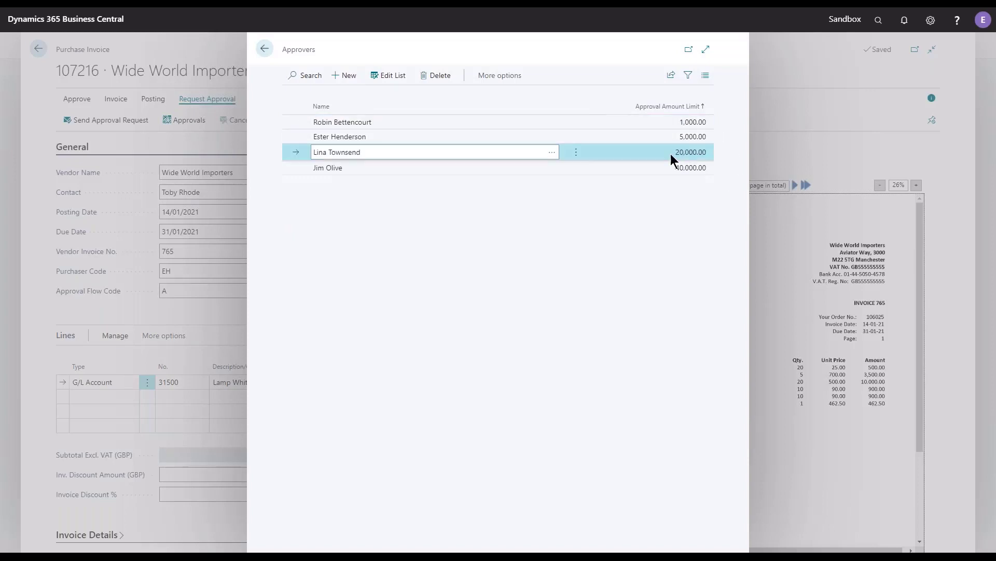
pyautogui.click(265, 49)
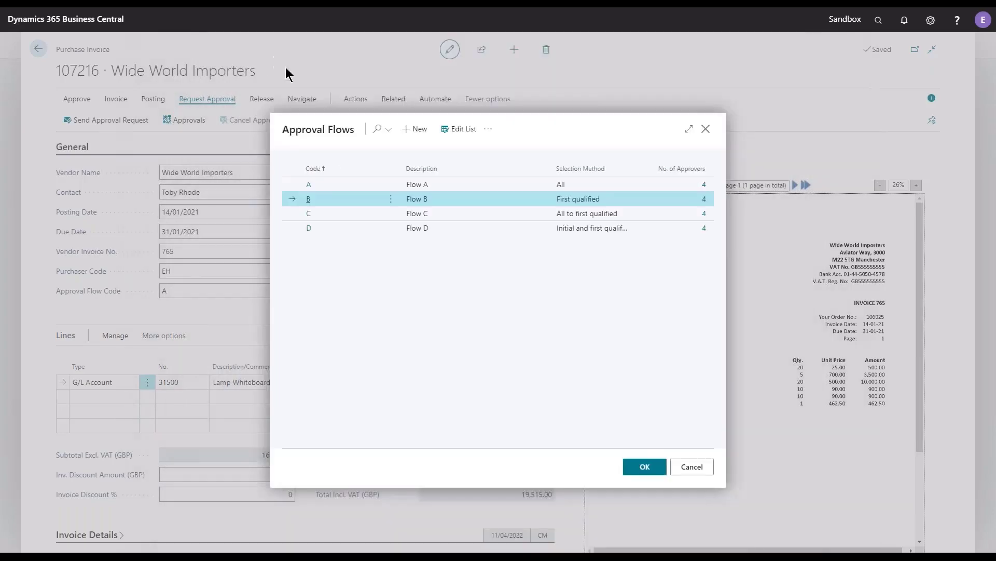
pyautogui.click(644, 467)
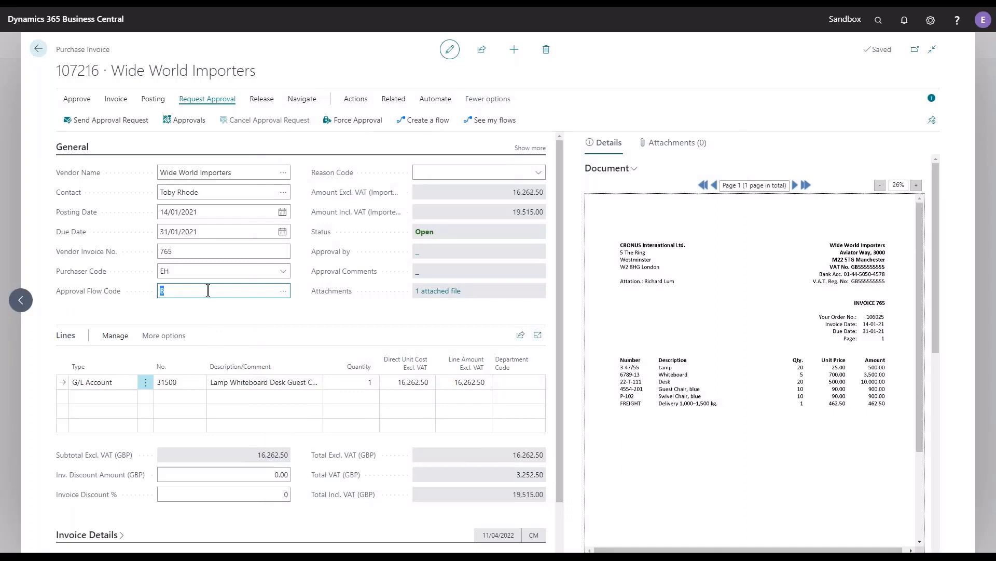
# Send the flow B approval request and check the approver it generated
pyautogui.click(111, 122)
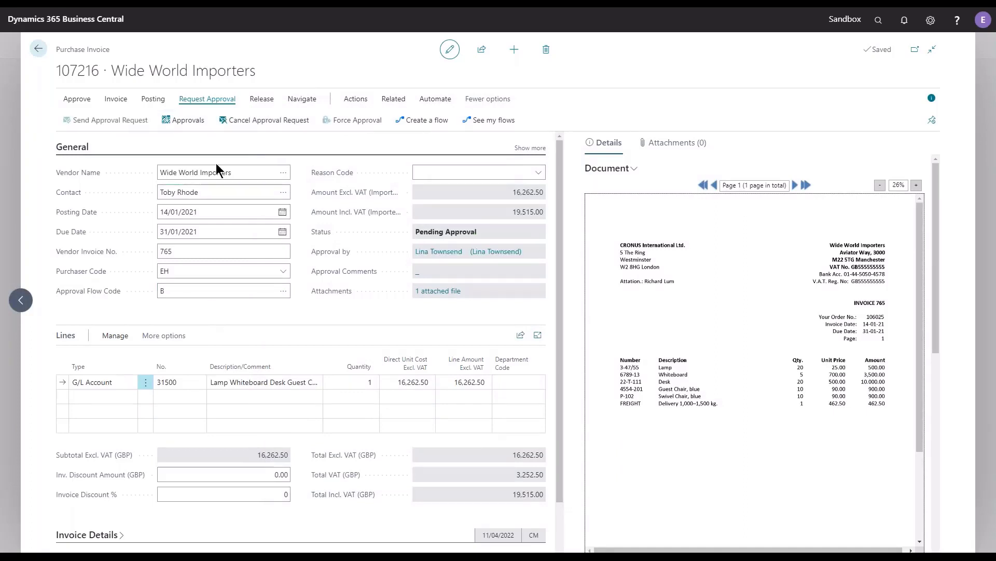
pyautogui.click(482, 253)
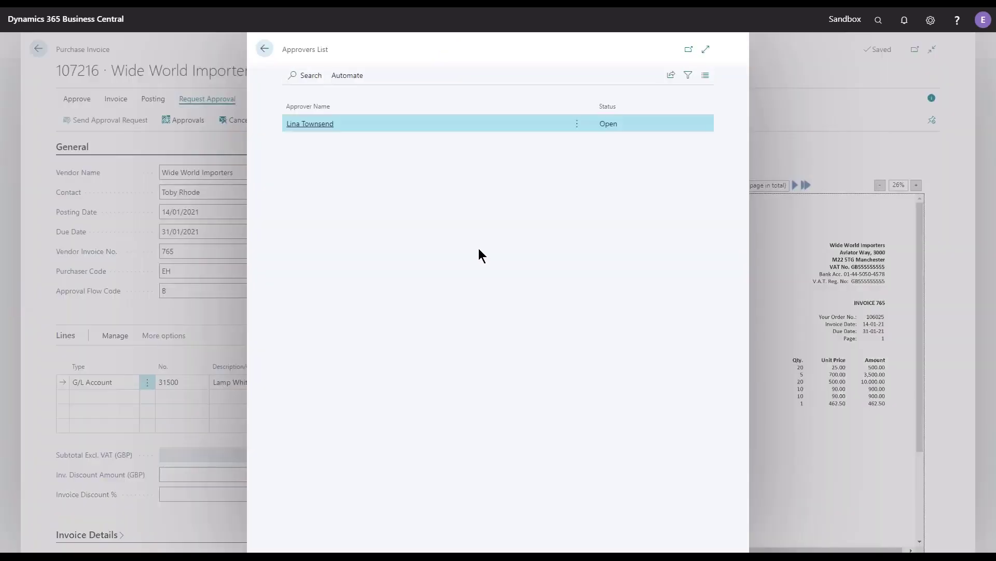
pyautogui.click(264, 52)
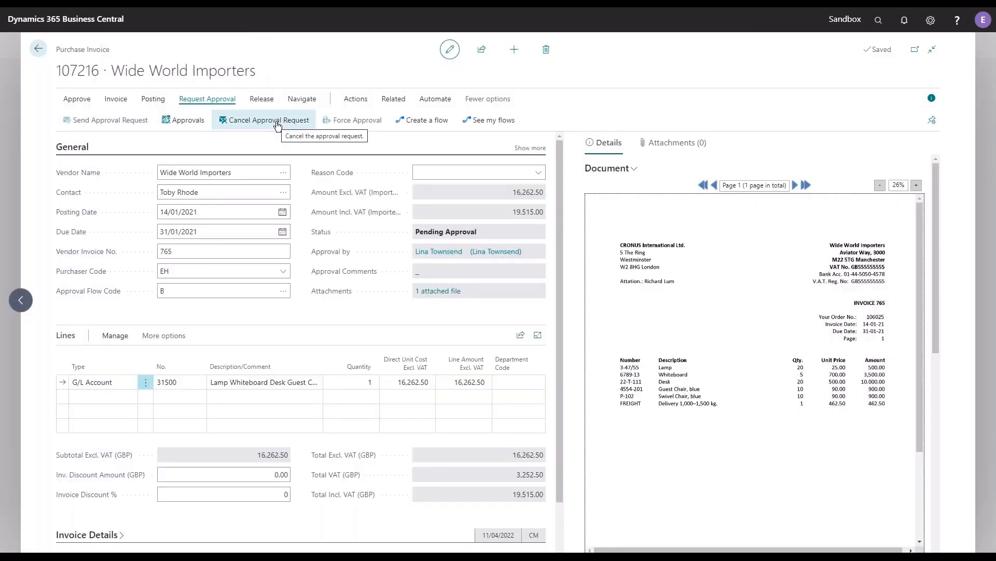
# Cancel the flow B request and switch the invoice to Approval Flow Code C
pyautogui.click(278, 126)
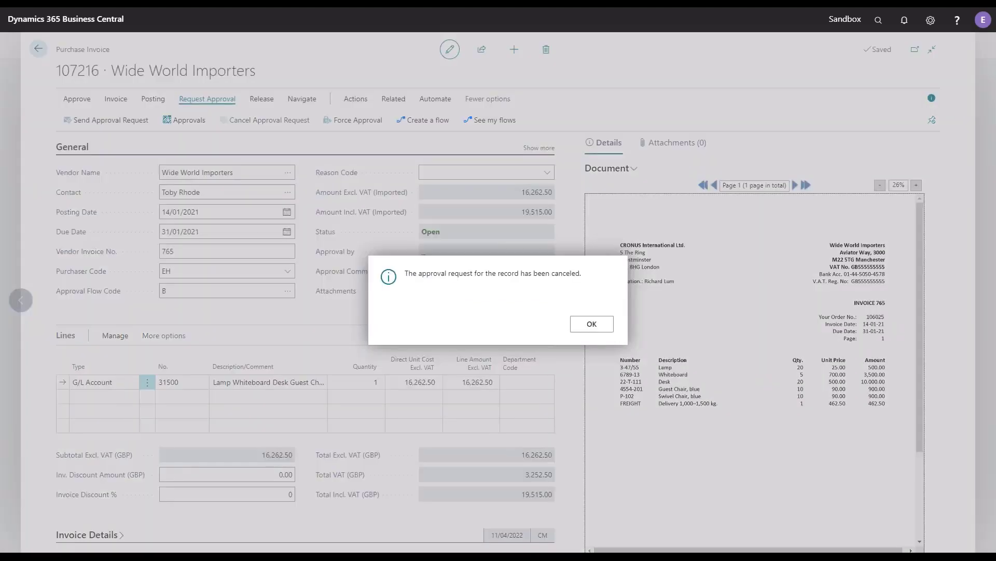
pyautogui.click(589, 325)
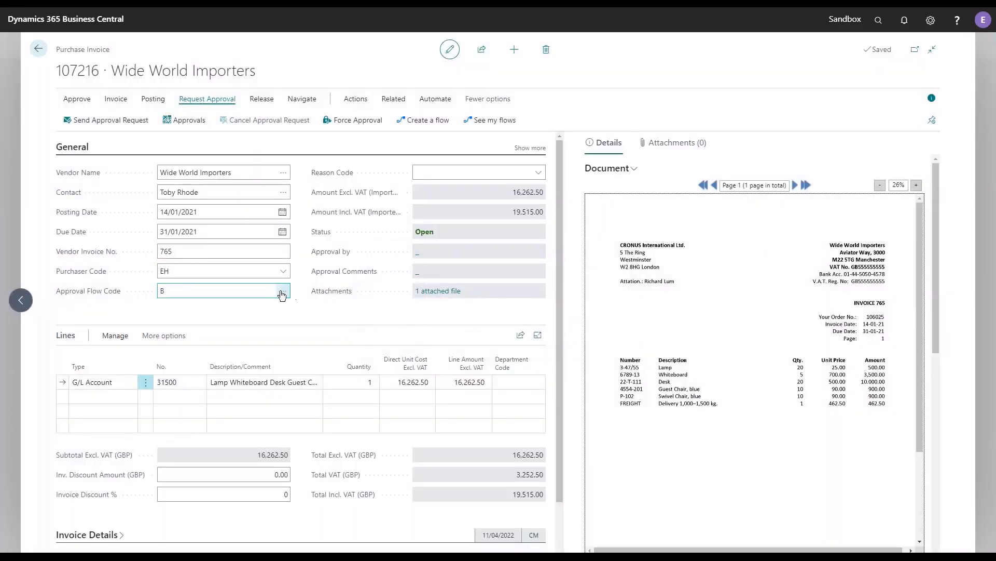
pyautogui.click(283, 291)
pyautogui.click(460, 215)
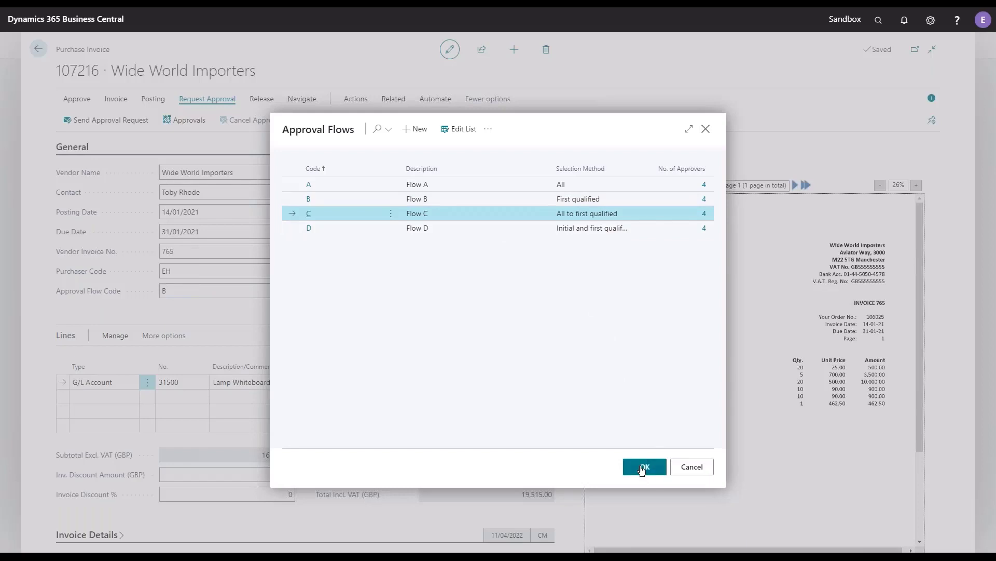
pyautogui.click(643, 467)
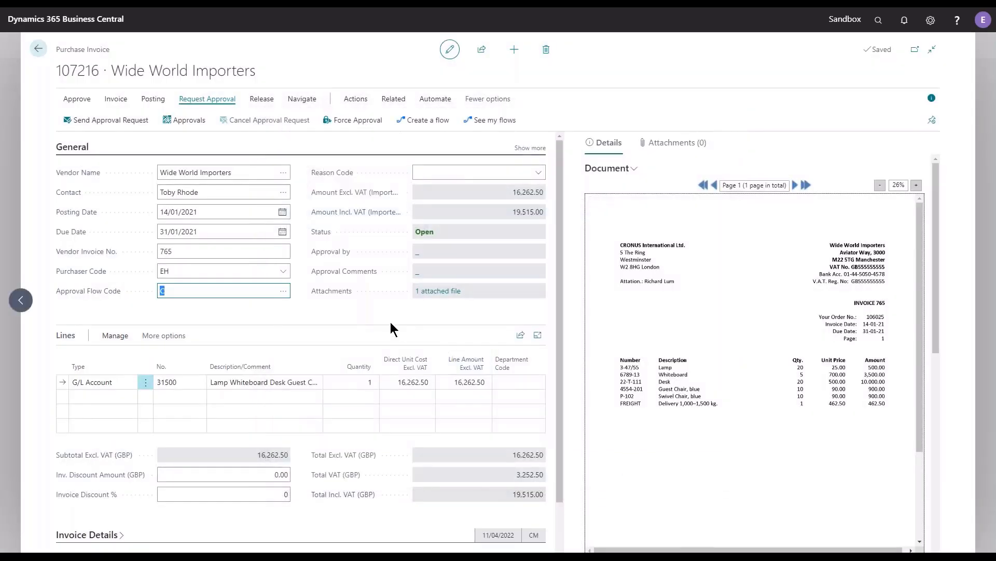
# Send the flow C approval request and check its three generated approvers
pyautogui.click(111, 121)
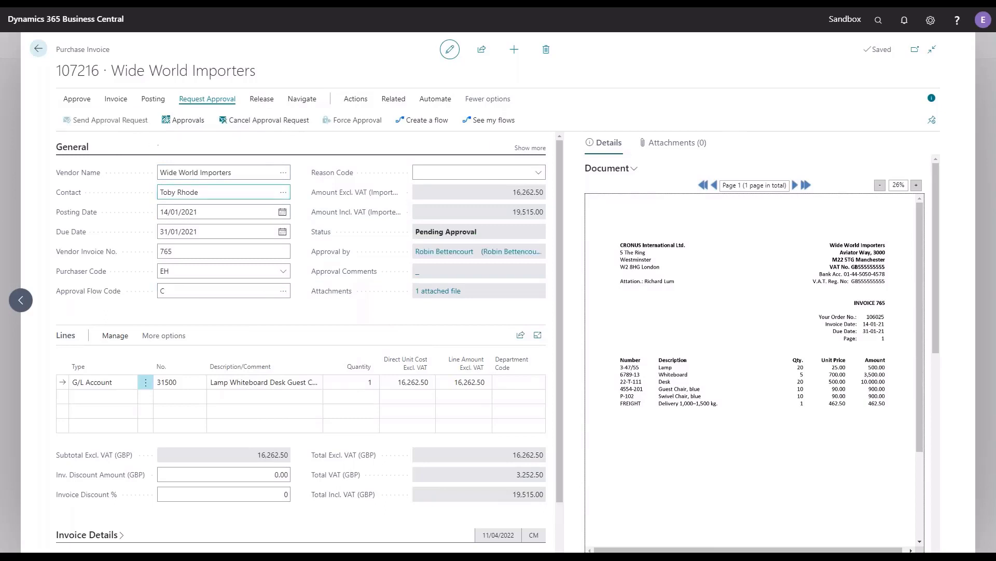
pyautogui.click(444, 251)
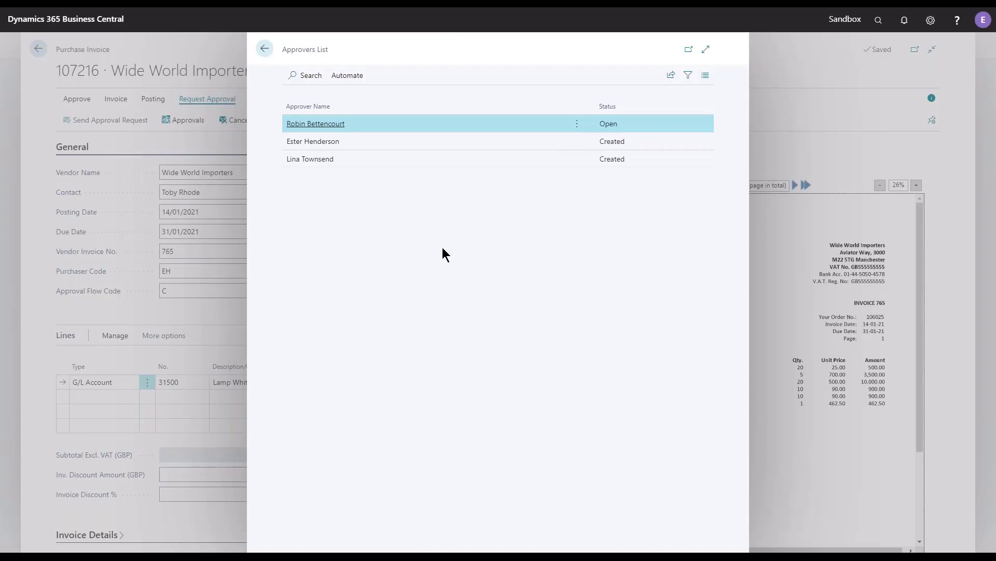
pyautogui.click(264, 50)
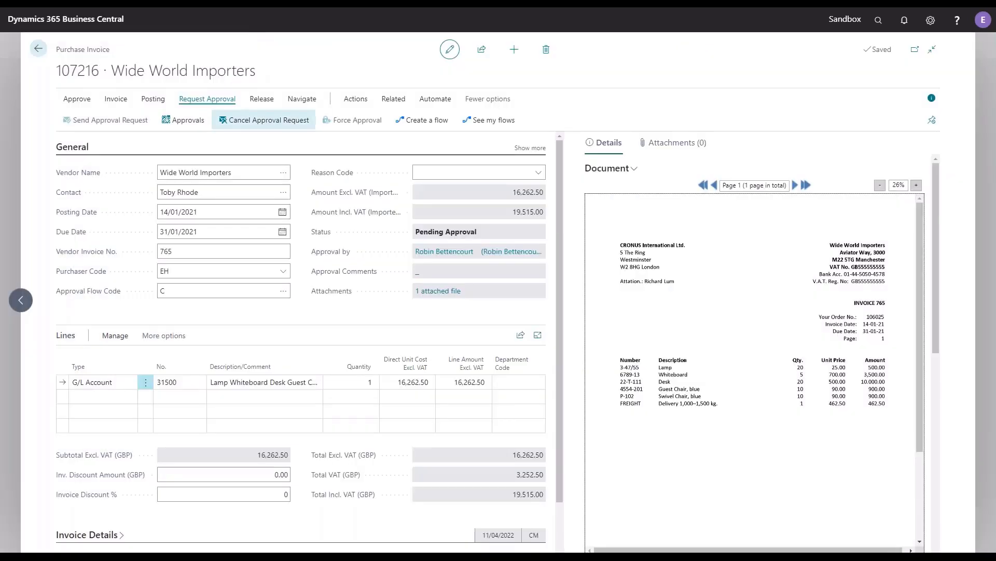
# Cancel the flow C approval request and pick flow D in the lookup
pyautogui.click(246, 124)
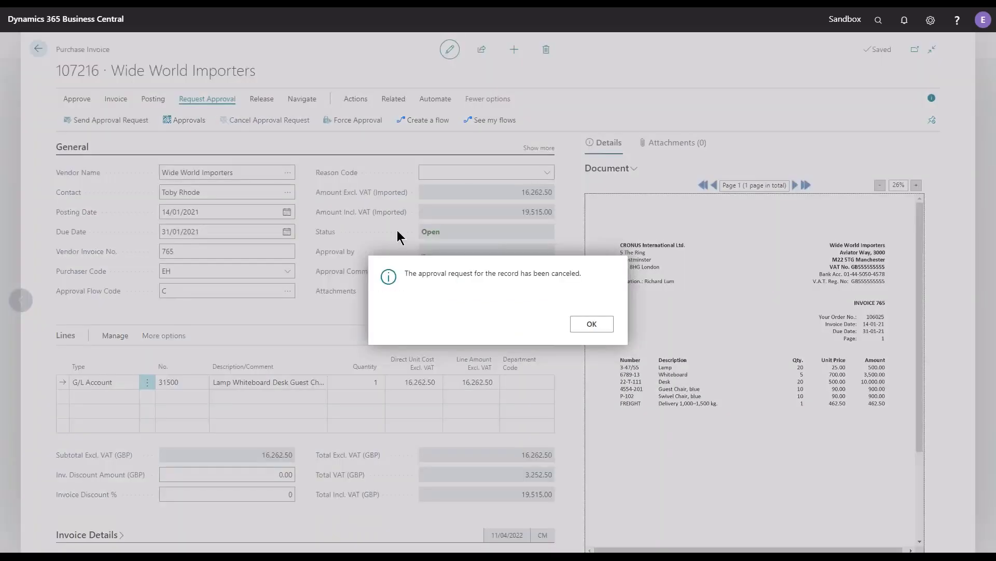
pyautogui.click(586, 325)
pyautogui.click(283, 291)
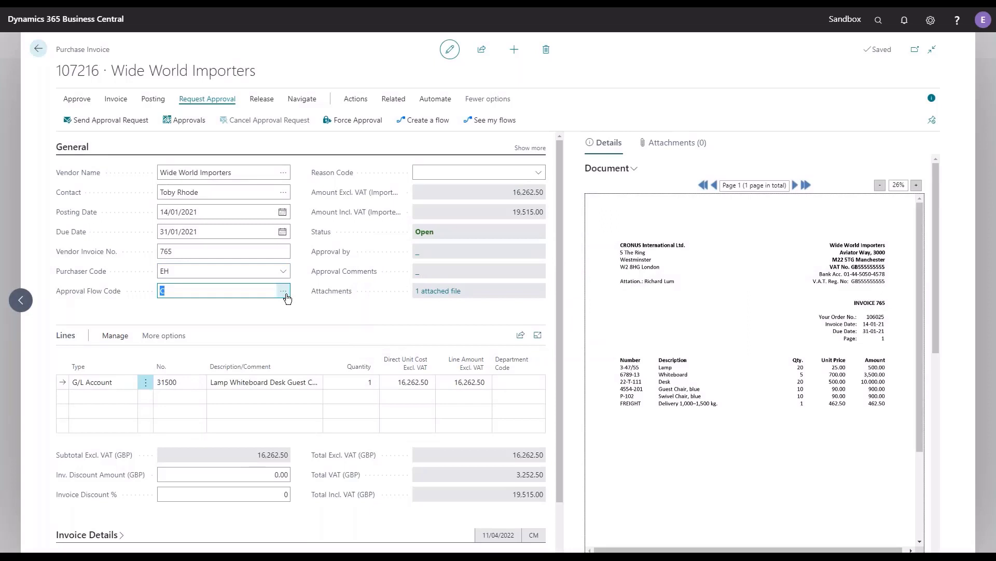
pyautogui.click(475, 225)
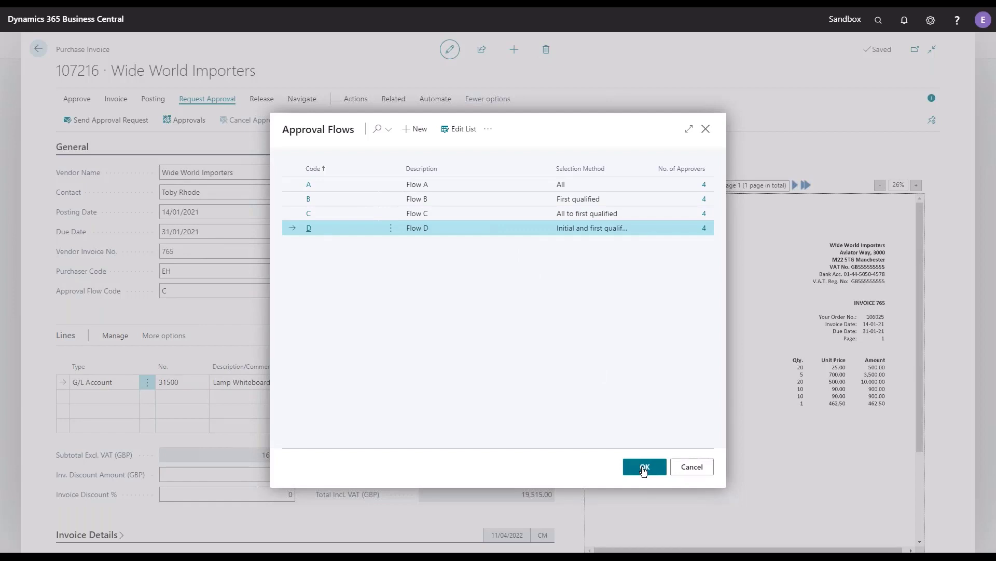
# Review flow D's four approvers and confirm D as the invoice's approval flow
pyautogui.click(704, 229)
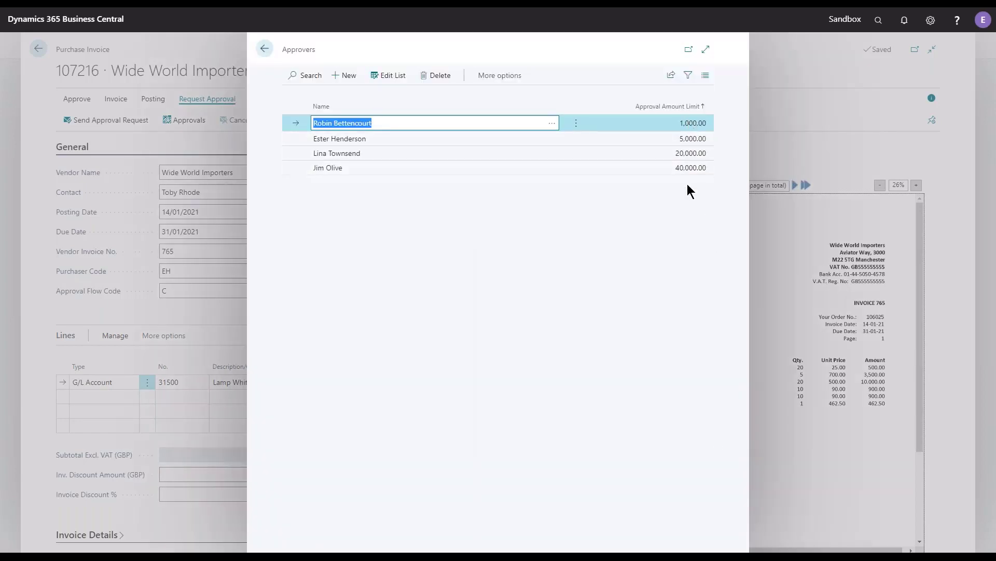
pyautogui.click(265, 50)
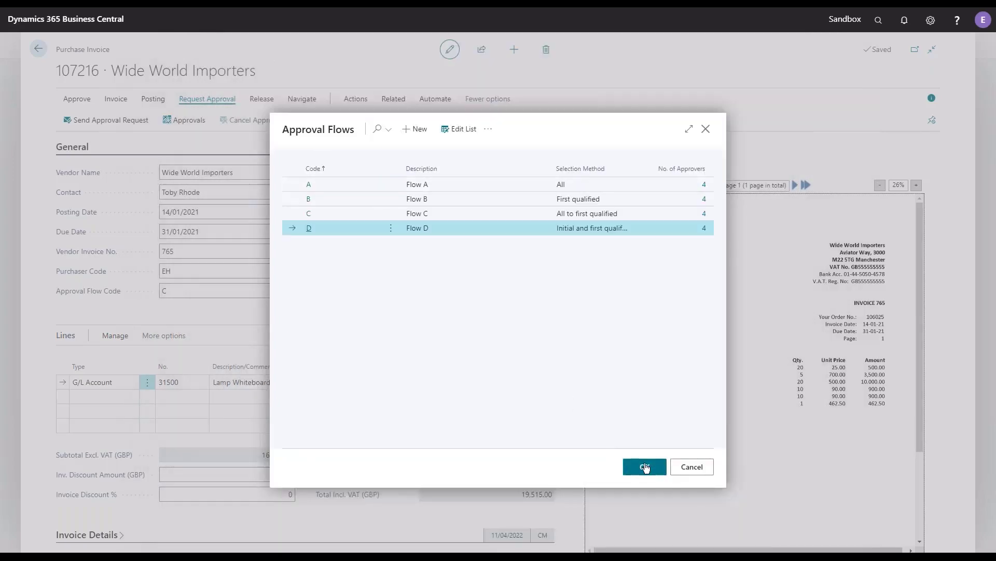
pyautogui.click(645, 466)
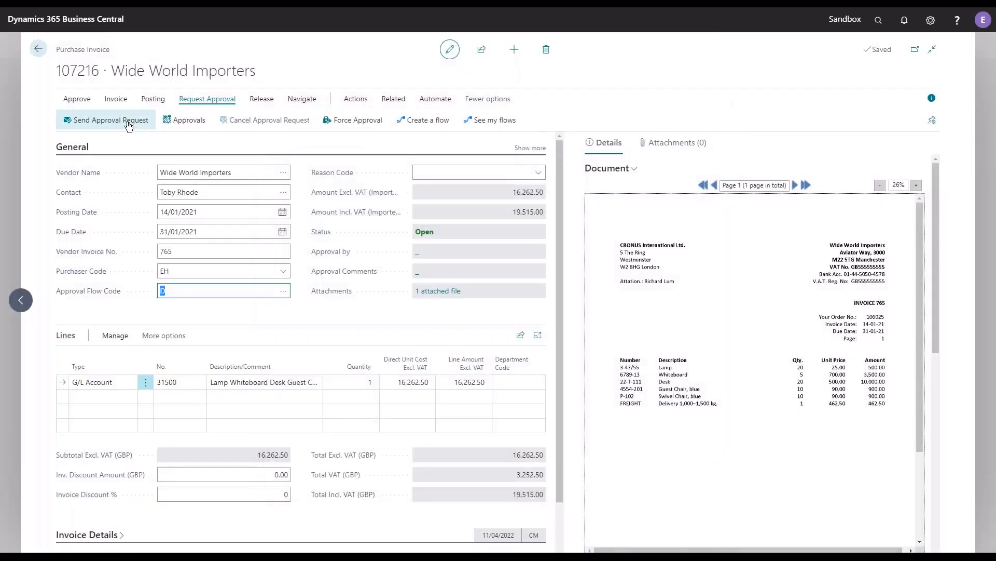
pyautogui.click(128, 123)
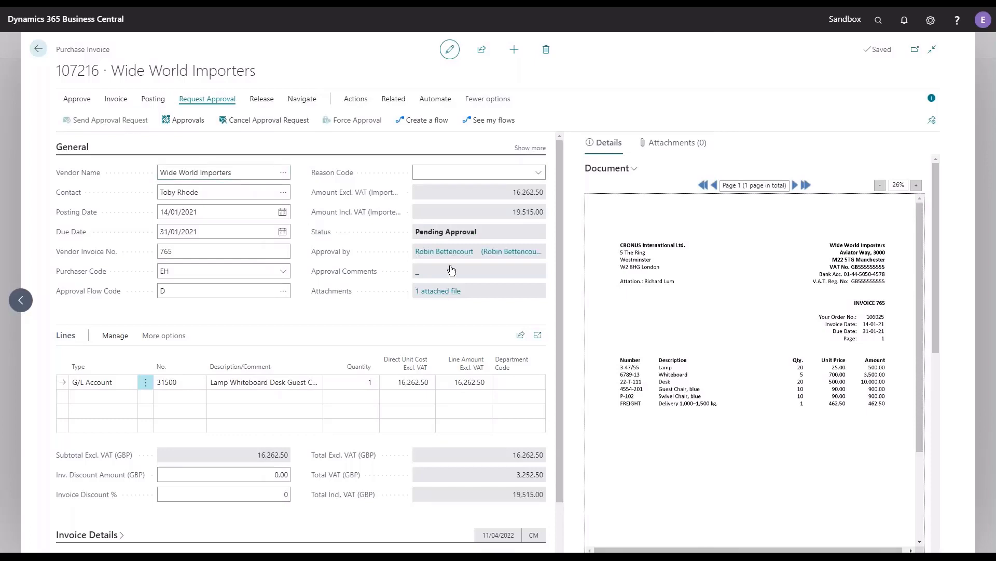
pyautogui.click(453, 252)
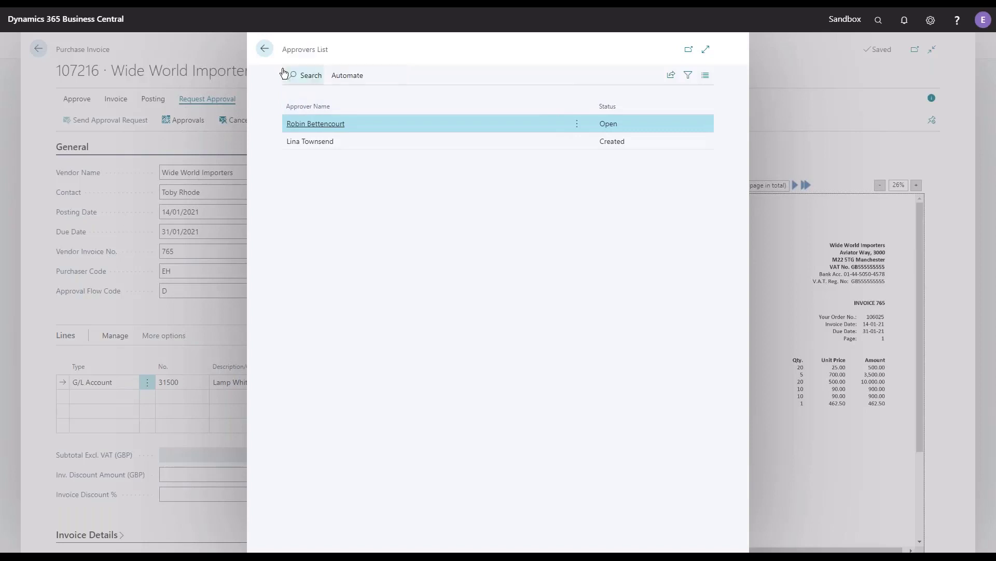
pyautogui.click(266, 49)
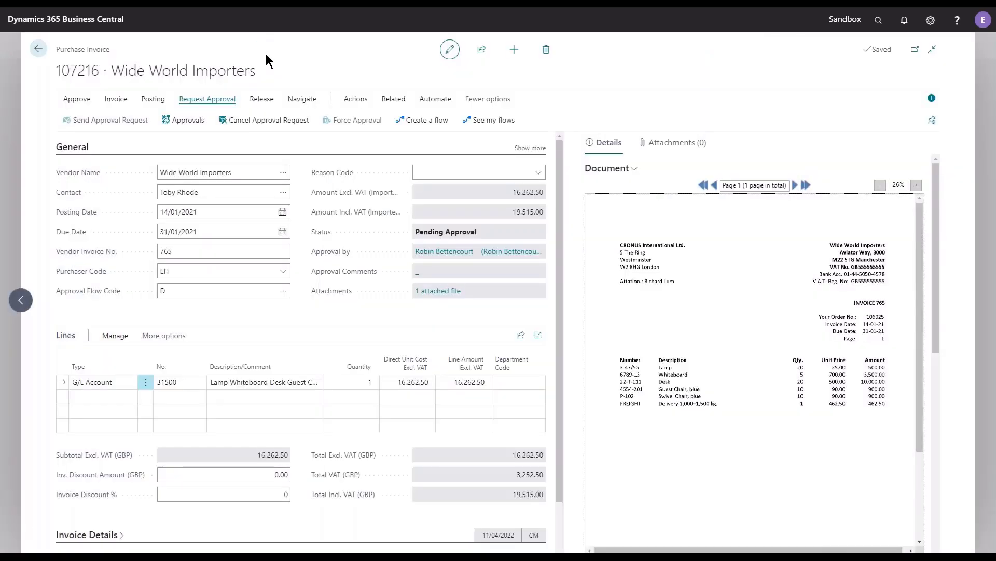